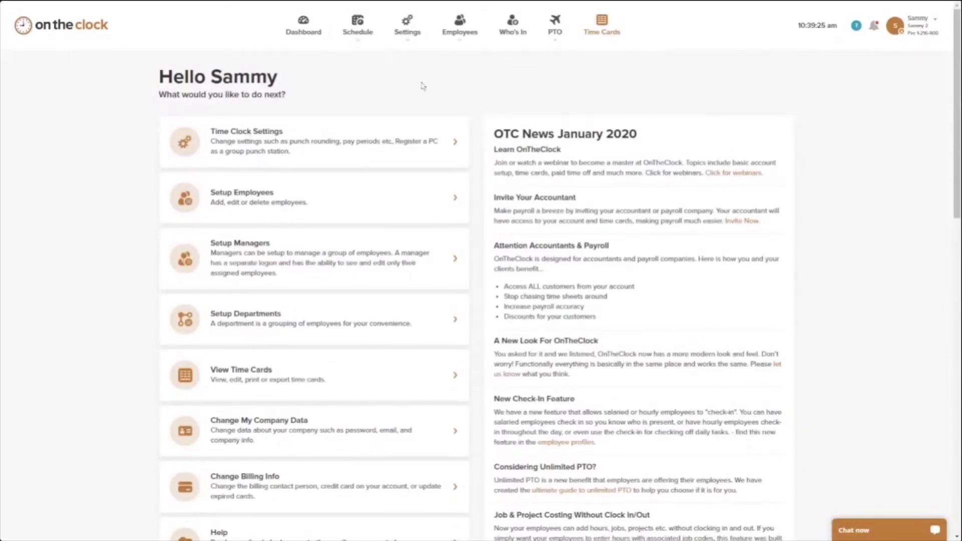
Go to the Fixed Schedules page from the Schedule menu.
left_click(365, 42)
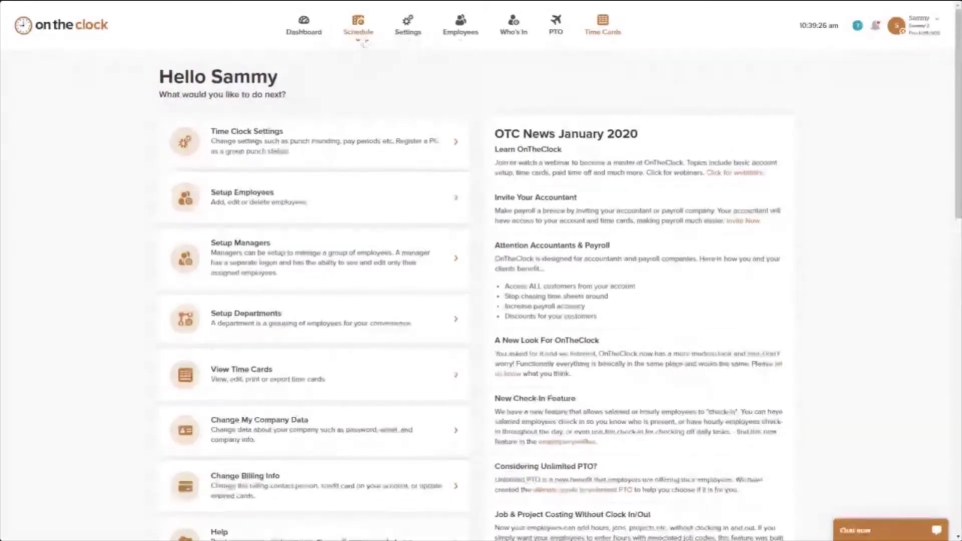
left_click(370, 91)
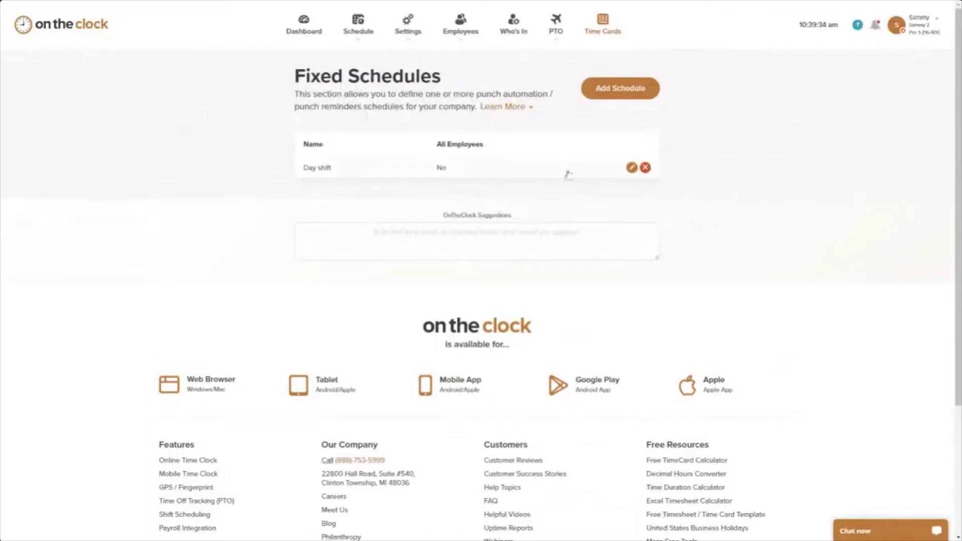
Open the Day shift schedule for editing.
left_click(631, 167)
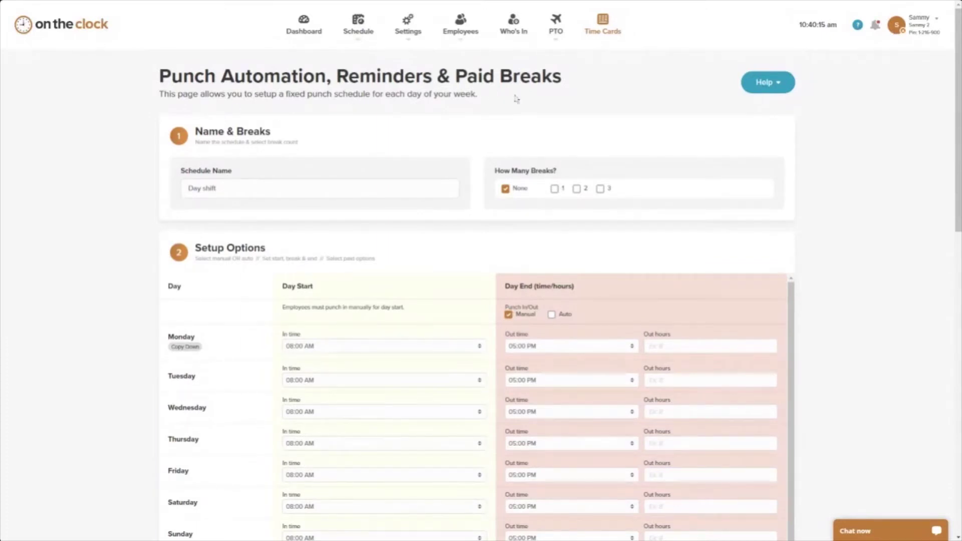
scroll(296, 137, "down", 1)
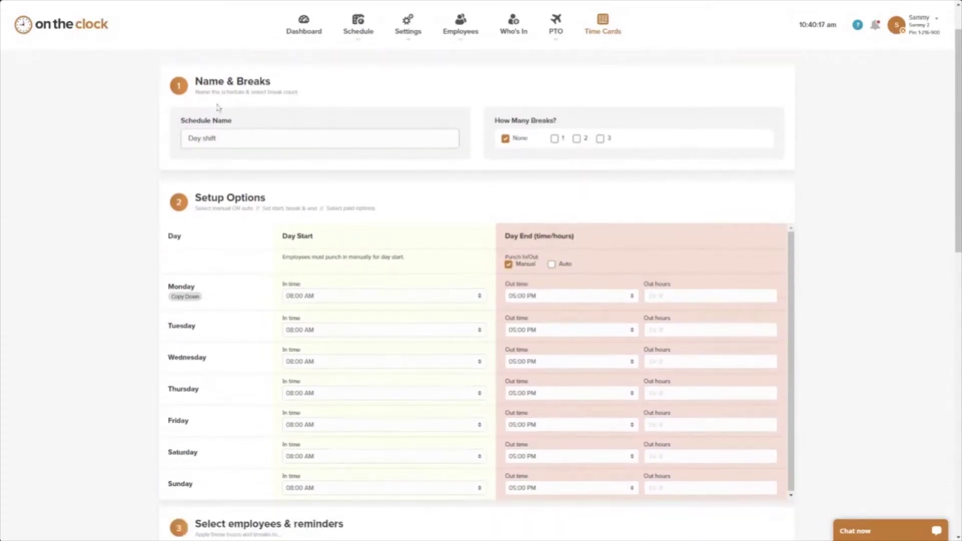
left_click(228, 139)
scroll(349, 172, "down", 2)
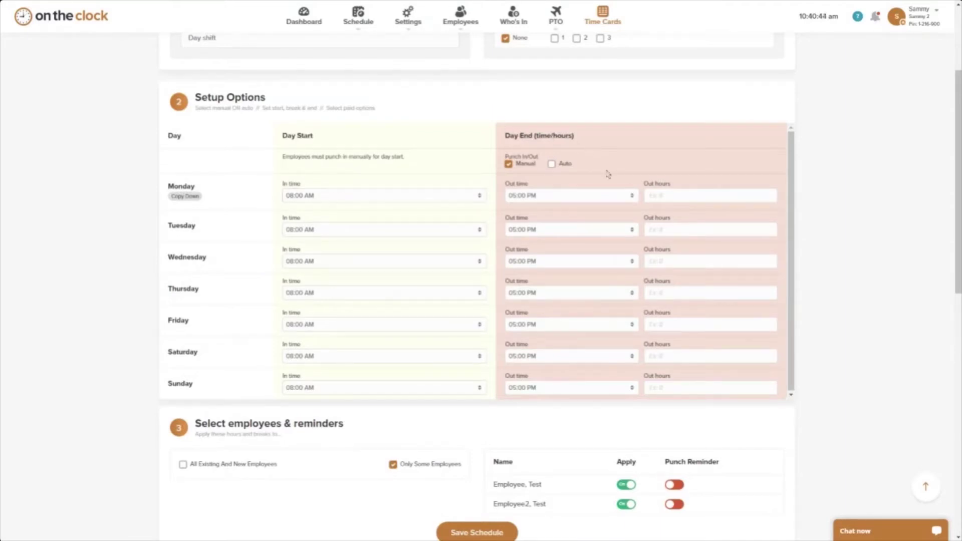
mouse_move(511, 171)
scroll(386, 294, "down", 5)
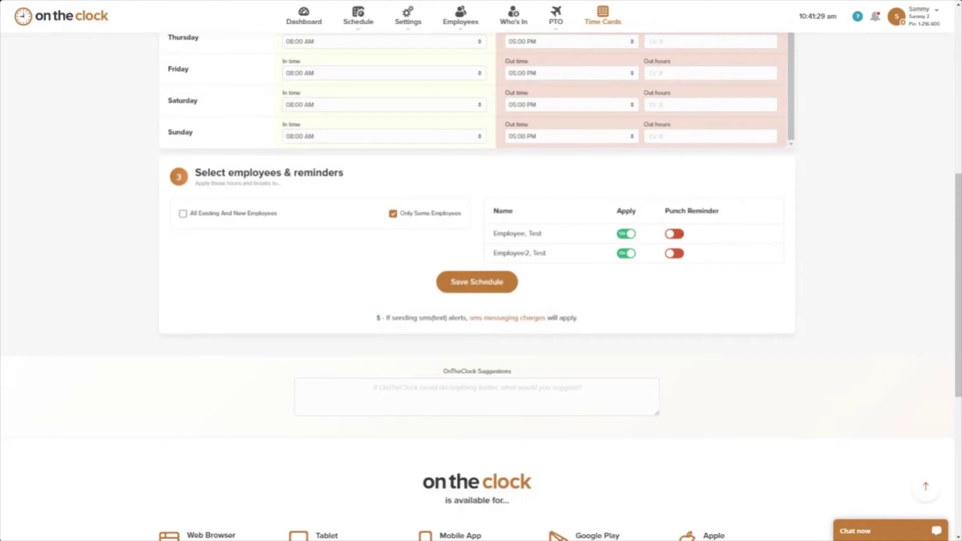
left_click(674, 233)
scroll(398, 246, "up", 8)
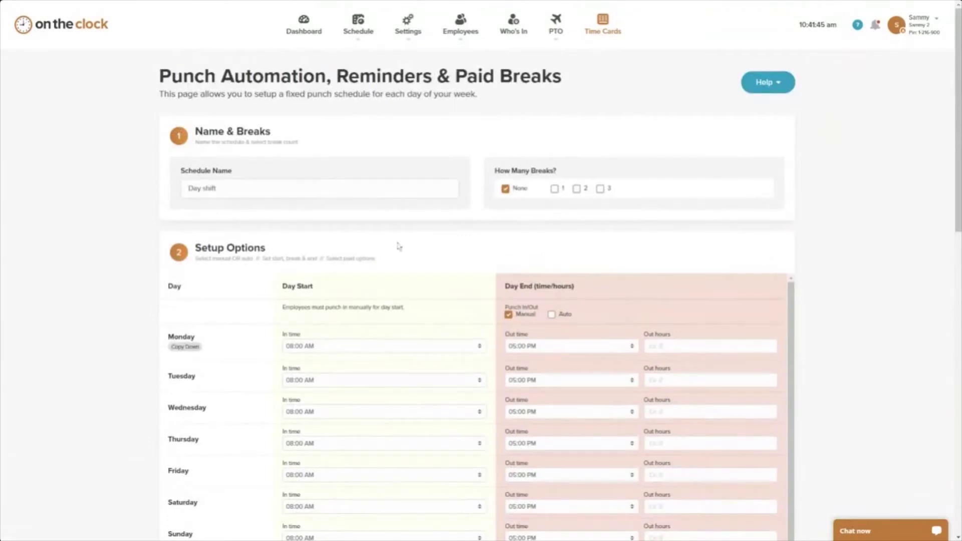
Give the Day shift schedule one break and set Break 1's Paid option to Yes.
left_click(554, 189)
scroll(434, 228, "down", 2)
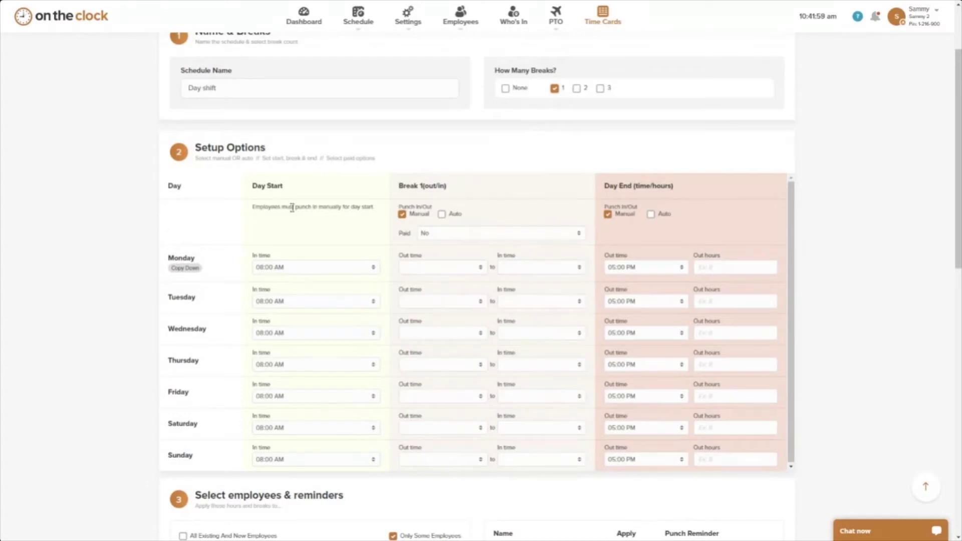
mouse_move(425, 215)
left_click(444, 269)
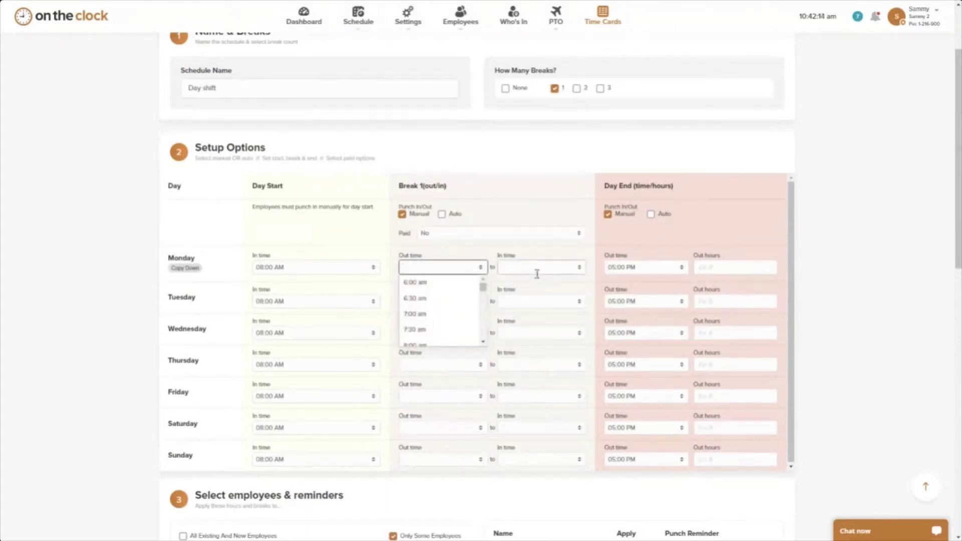
left_click(420, 221)
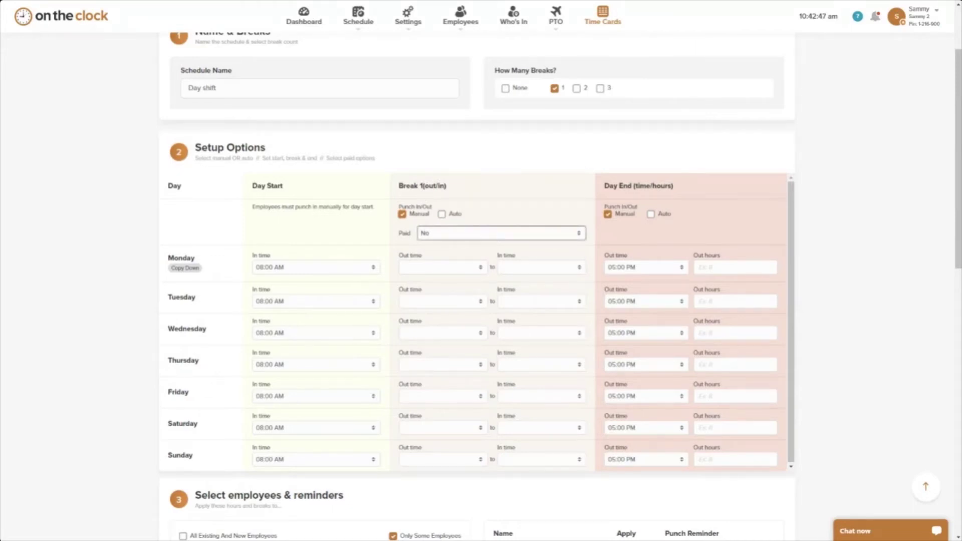
left_click(485, 246)
Make Break 1 partly paid with a paid amount of .50.
left_click(453, 234)
left_click(451, 264)
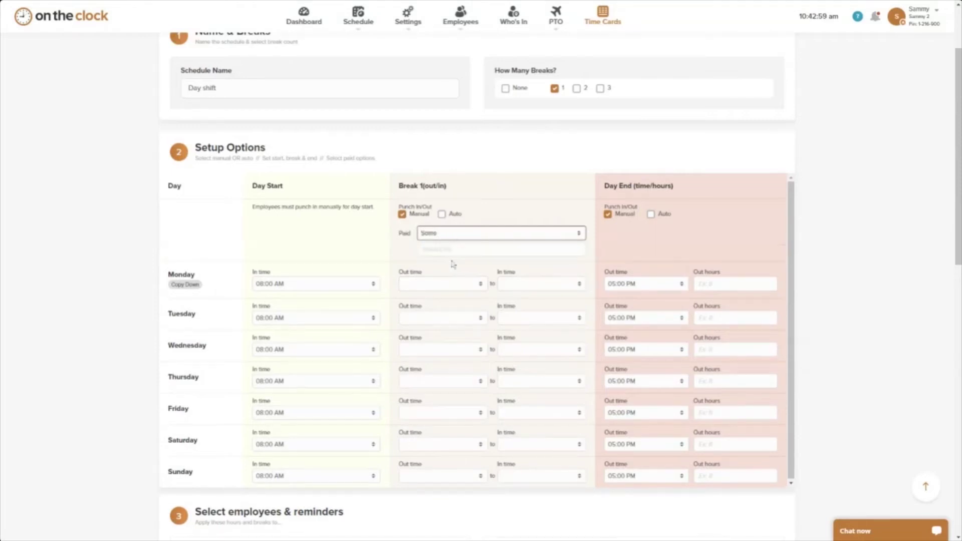
left_click(477, 250)
type(".50")
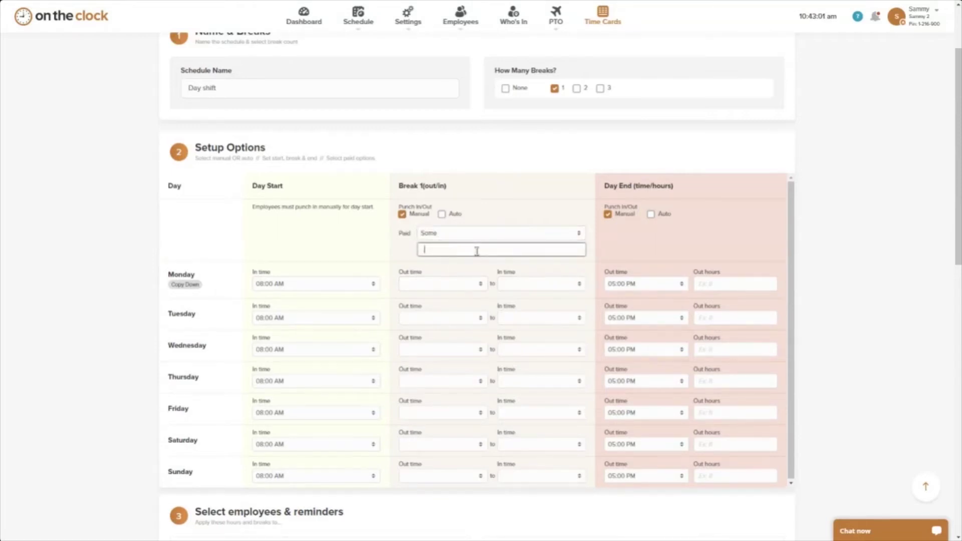
left_click(519, 204)
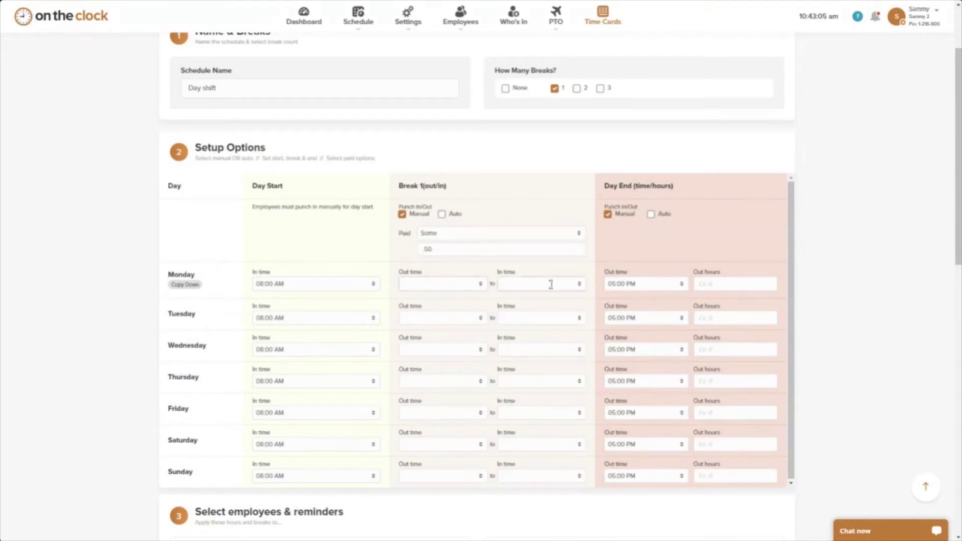
left_click(429, 254)
left_click(435, 264)
Make Break 1 auto-punched, running 12:00 pm to 12:30 pm on Monday.
left_click(444, 216)
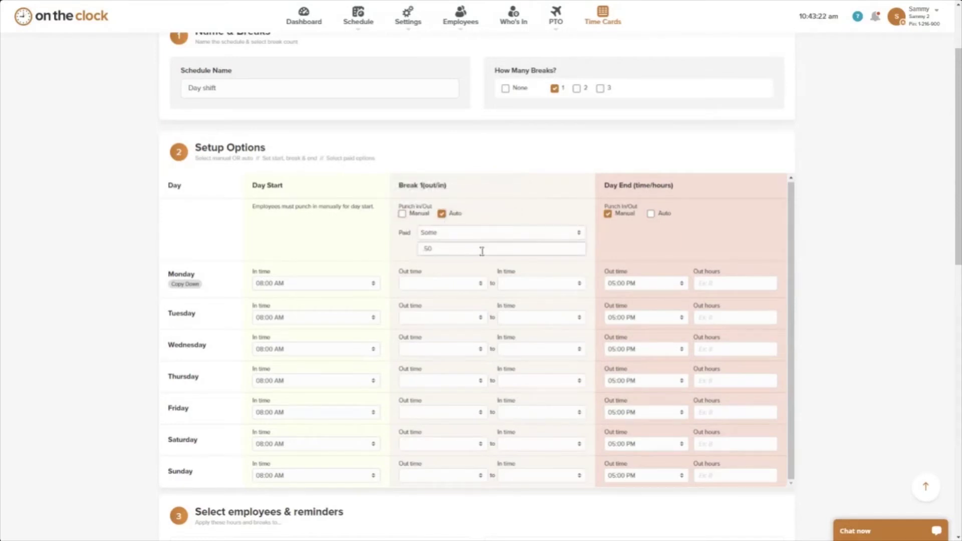
left_click(413, 284)
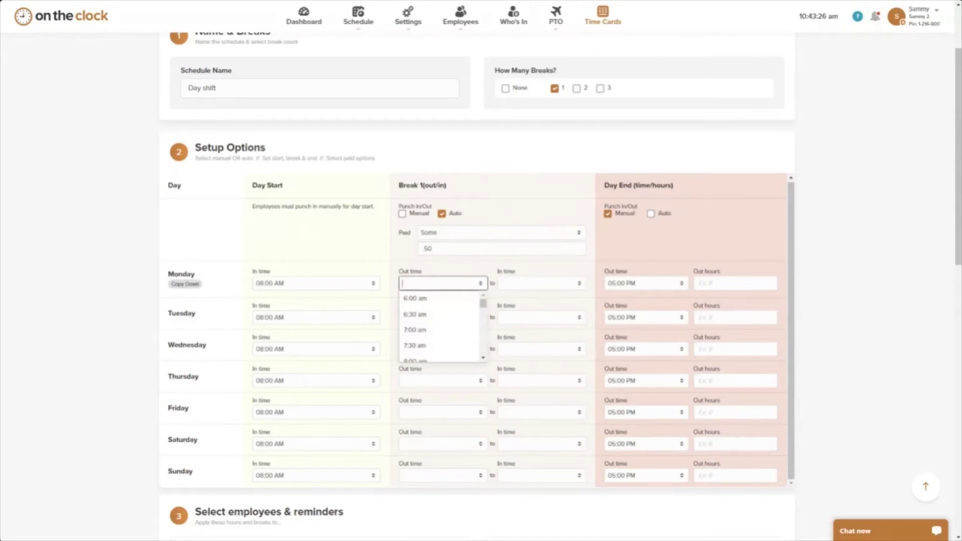
type("12:00 pm")
key("Tab")
type("12:30")
key("Return")
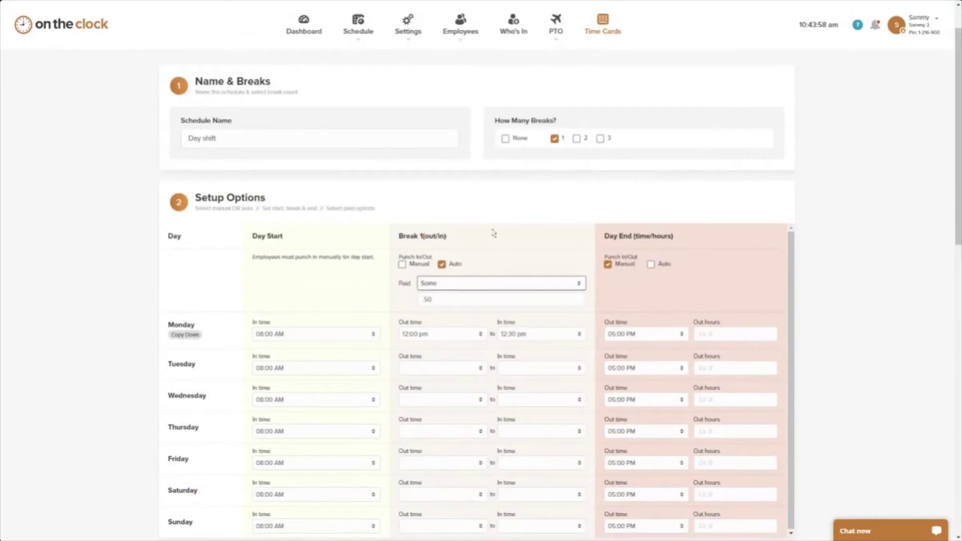
Switch to three breaks, make Break 1 fully paid, and end Monday's Break 1 at 12:10 pm.
left_click(601, 140)
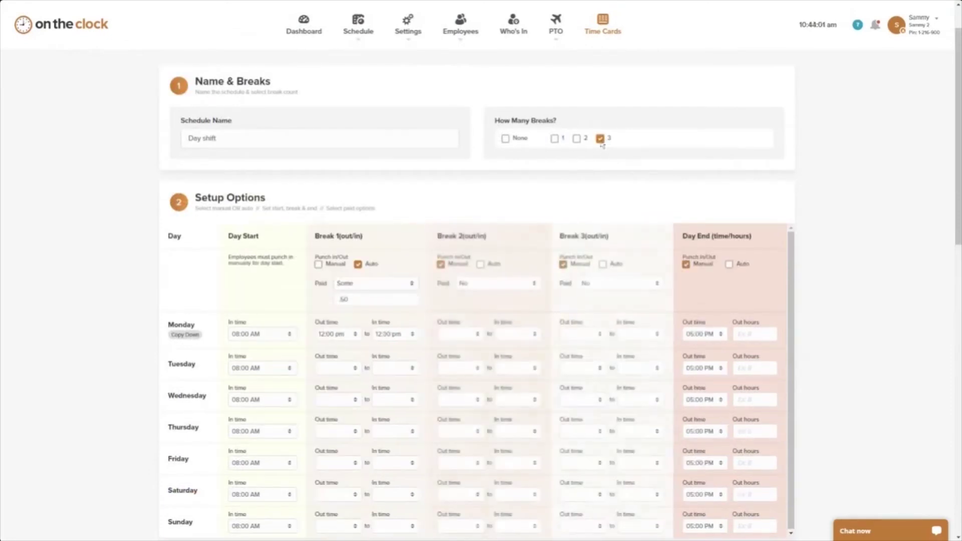
left_click(367, 303)
key("ctrl+a")
key("BackSpace")
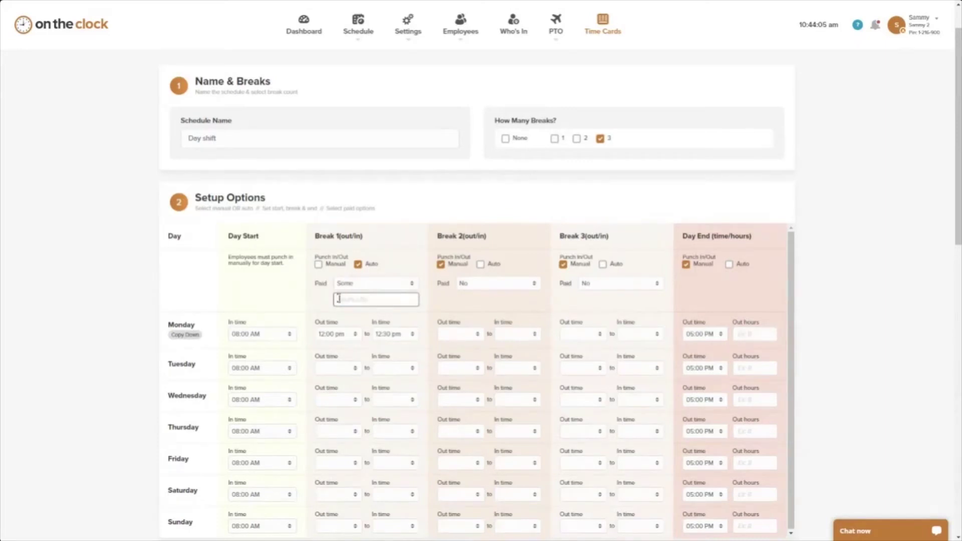
left_click(361, 283)
left_click(345, 326)
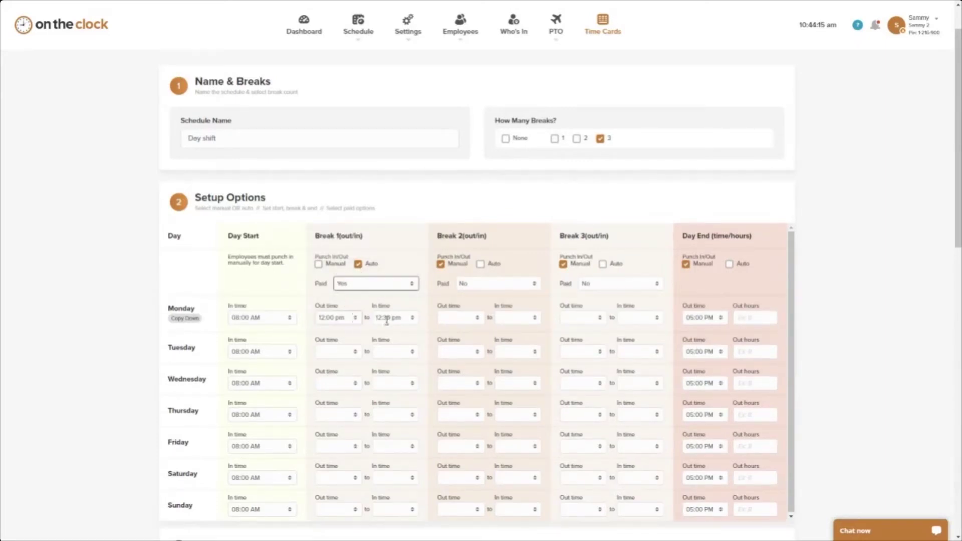
double_click(389, 317)
type("10")
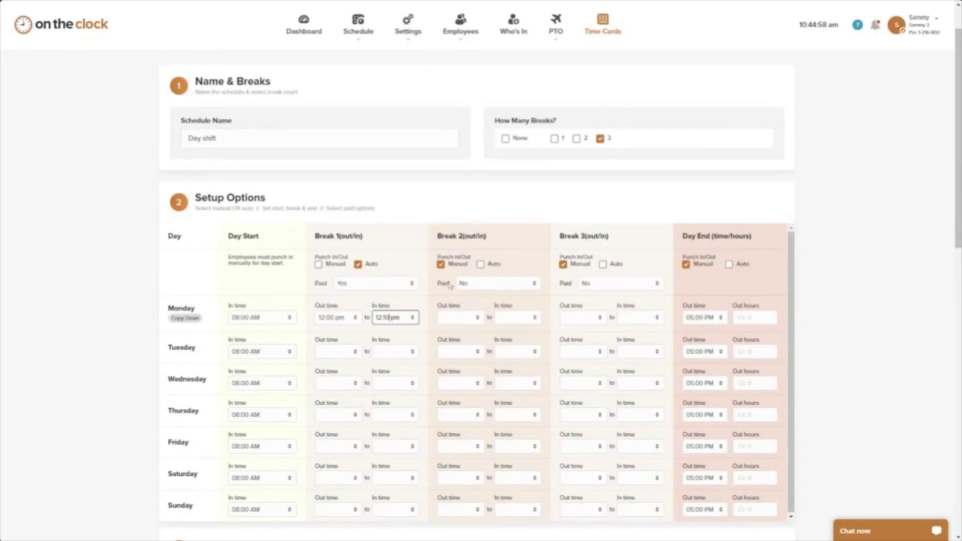
Set Monday's Break 2 to run from 1:00 pm to 1:30 pm.
left_click(448, 319)
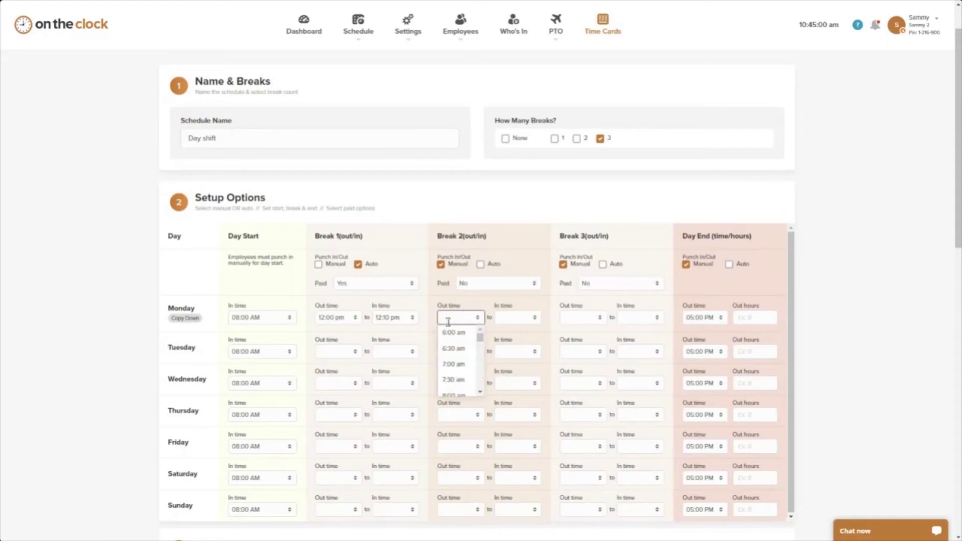
key("Escape")
type("1")
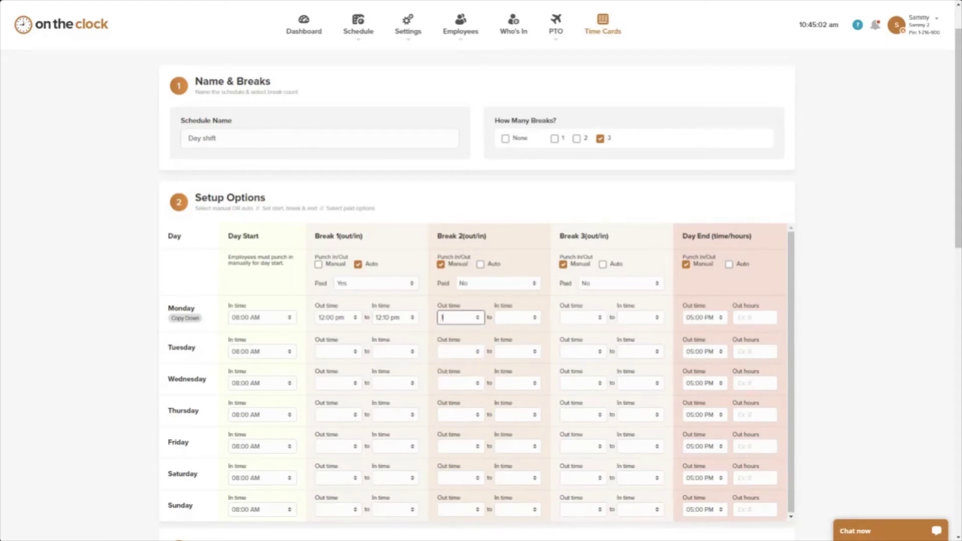
type("2:00 pm")
key("Tab")
type("1:30")
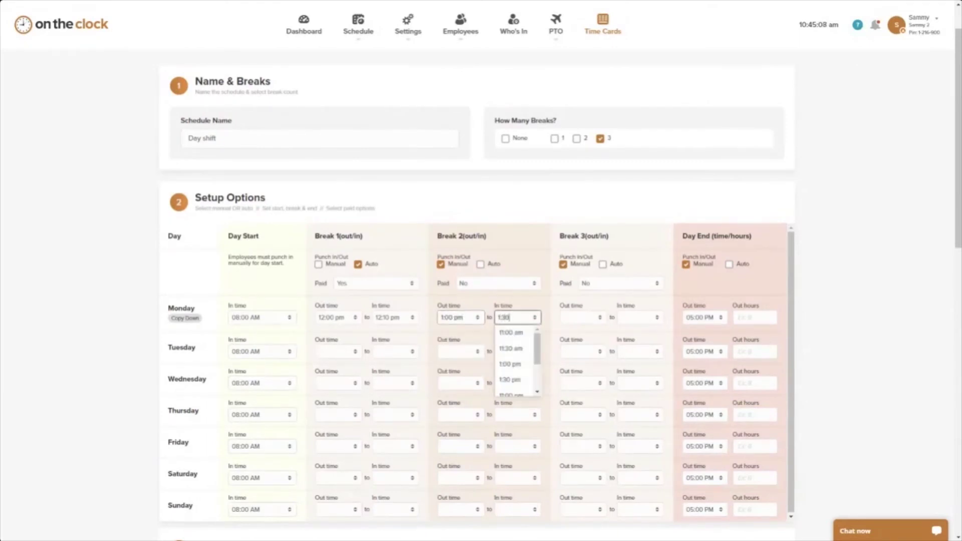
type(" pm")
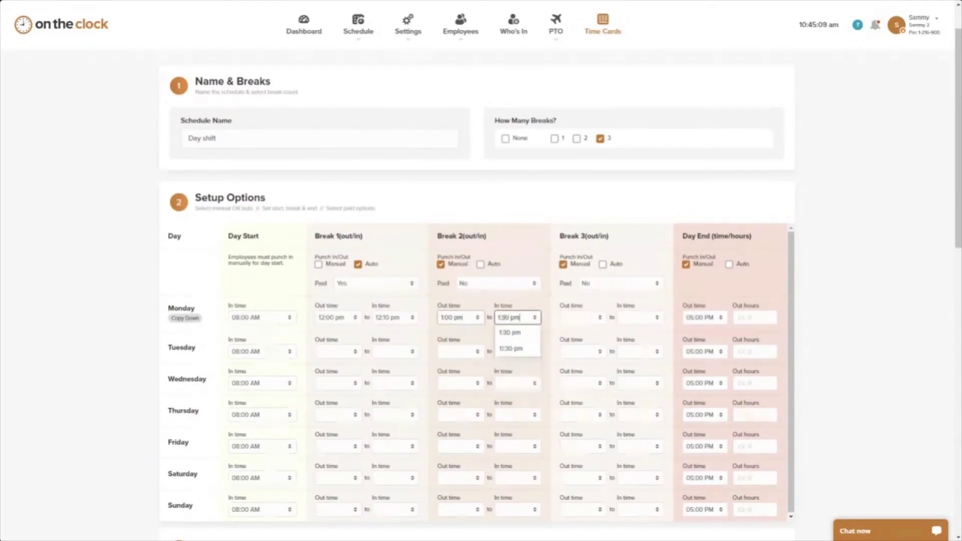
left_click(490, 301)
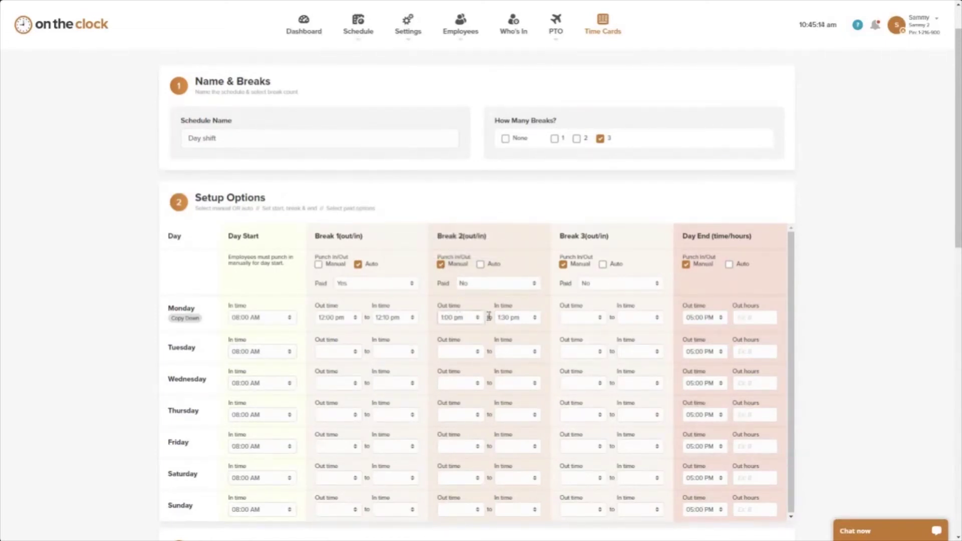
Make Break 3 auto-punched and paid, running 3:00 pm to 3:10 pm on Monday.
left_click(602, 264)
left_click(623, 283)
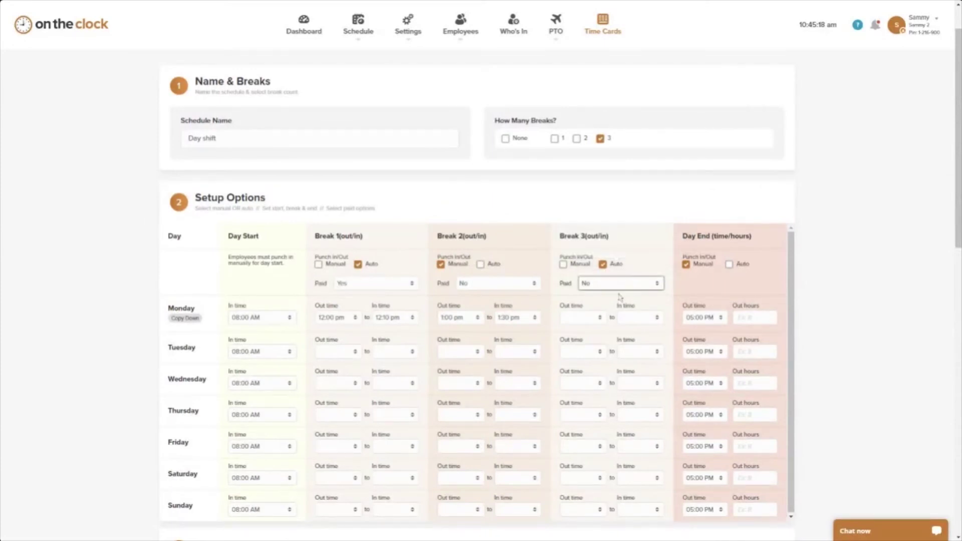
left_click(584, 318)
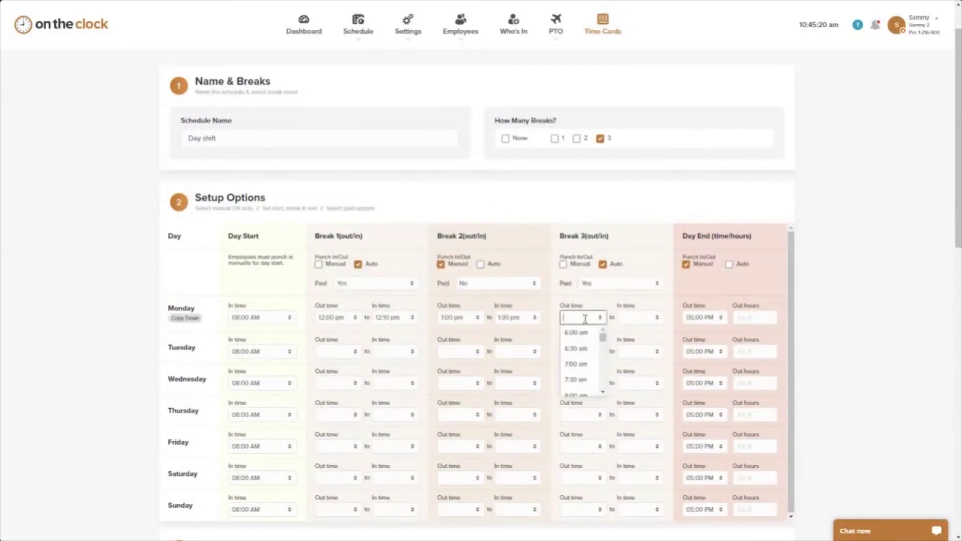
type("3:00")
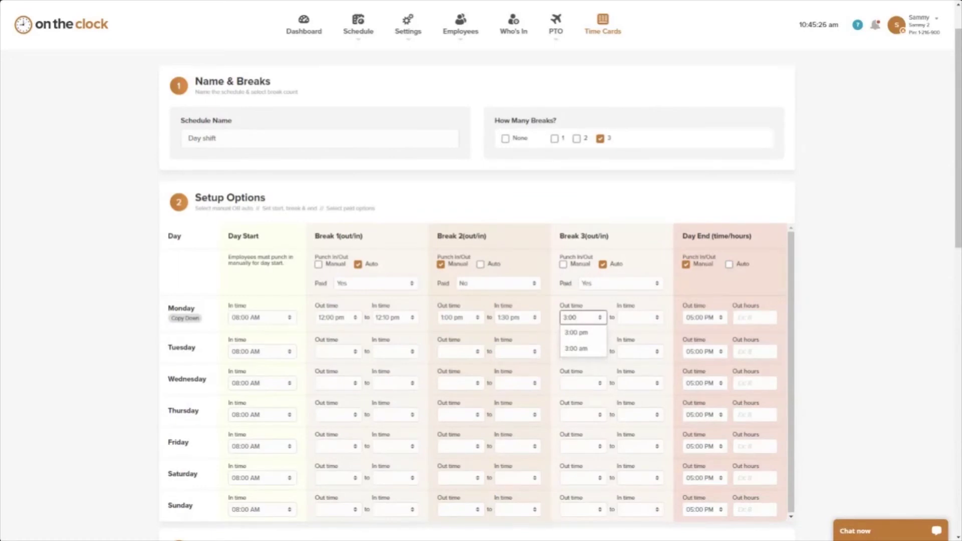
type(" pm")
key("Tab")
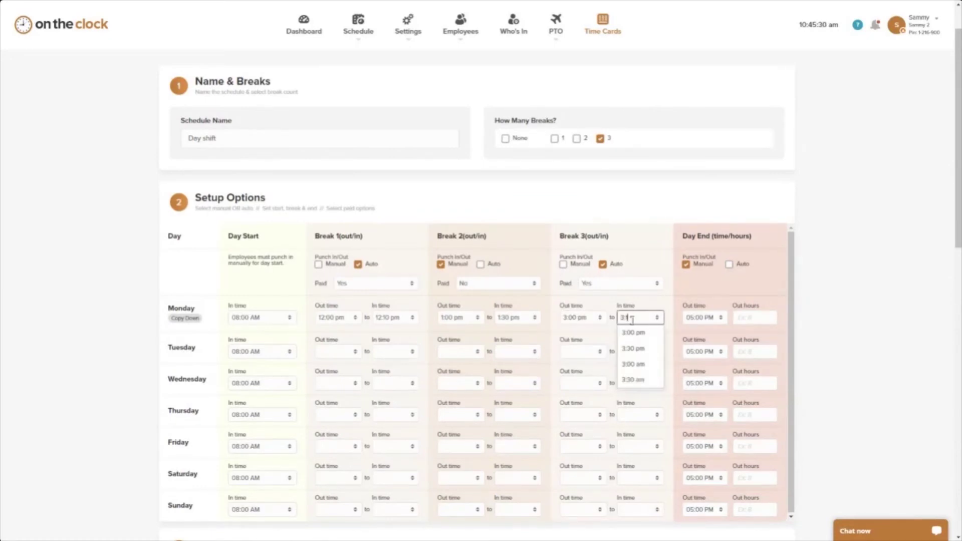
type("3:10 pm")
key("Tab")
scroll(764, 275, "down", 1)
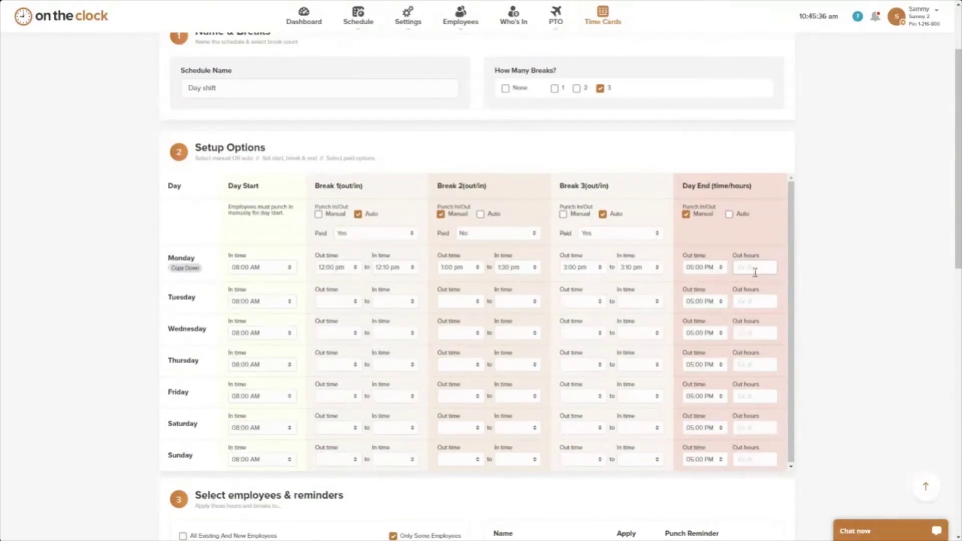
Keep Day End punches manual and copy Monday's times down to Tuesday through Sunday.
left_click(729, 215)
left_click(686, 213)
scroll(164, 240, "down", 1)
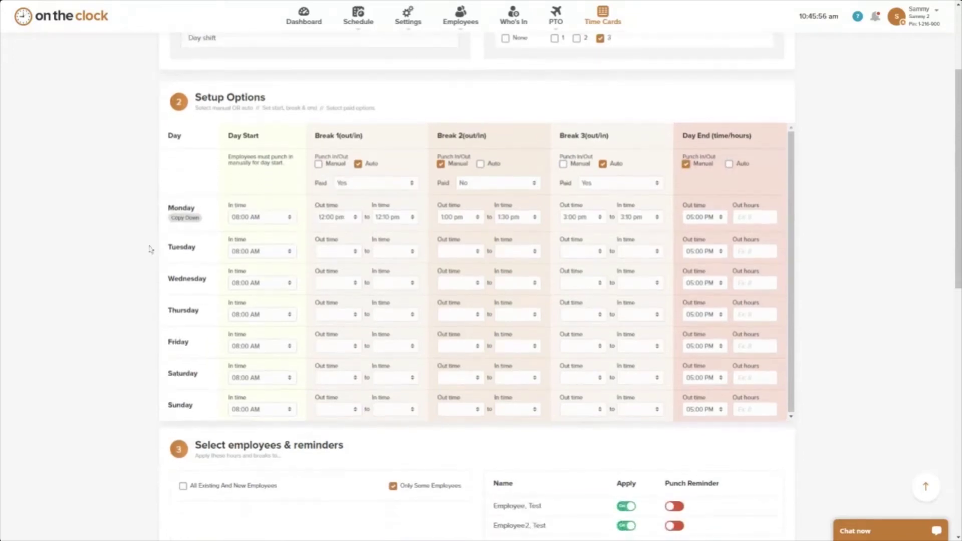
left_click(185, 219)
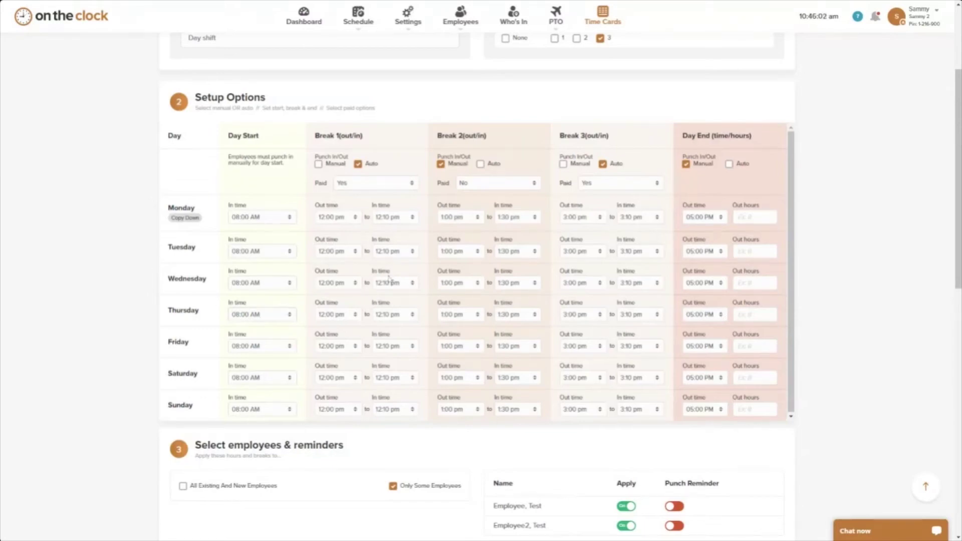
Stop applying Day shift to the second test employee and save the schedule.
scroll(355, 379, "down", 4)
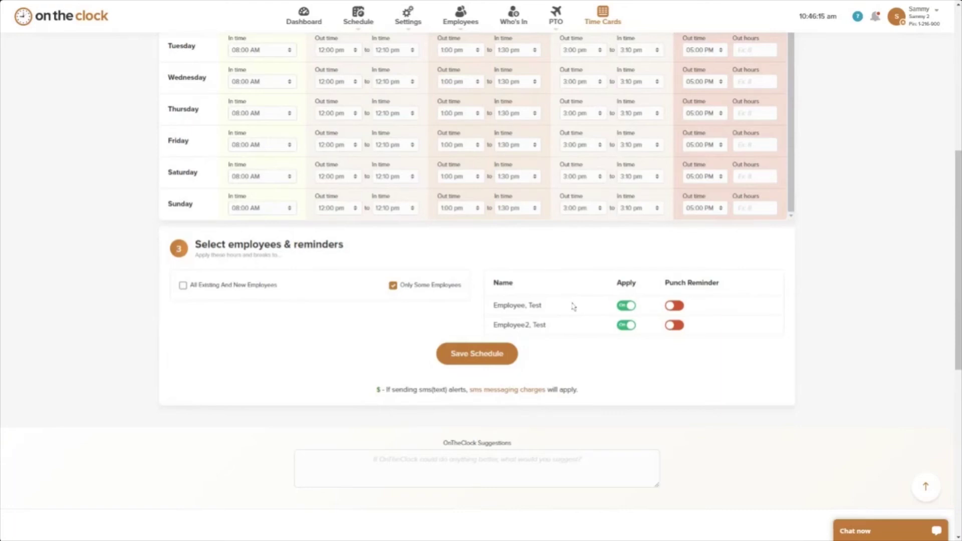
left_click(629, 326)
scroll(601, 342, "up", 3)
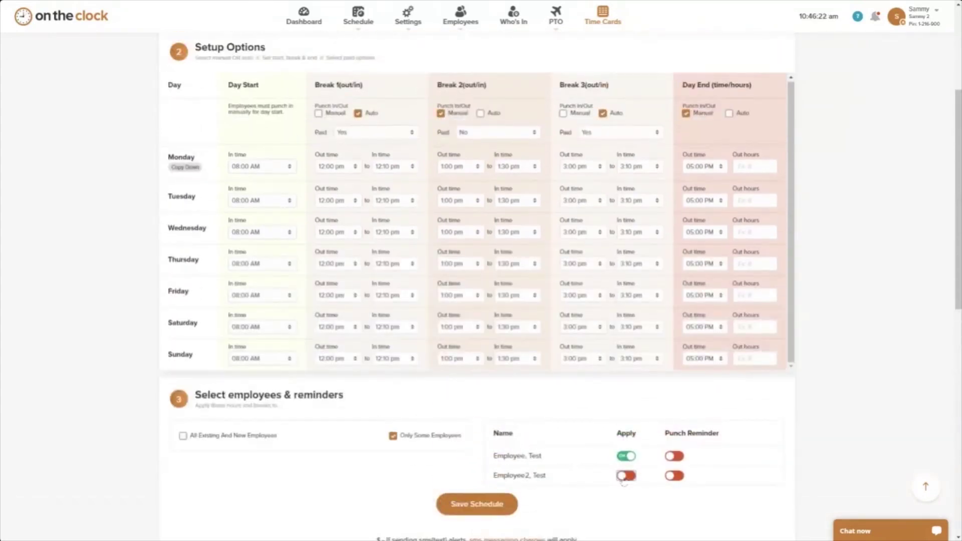
scroll(464, 405, "up", 3)
scroll(473, 441, "down", 4)
left_click(476, 455)
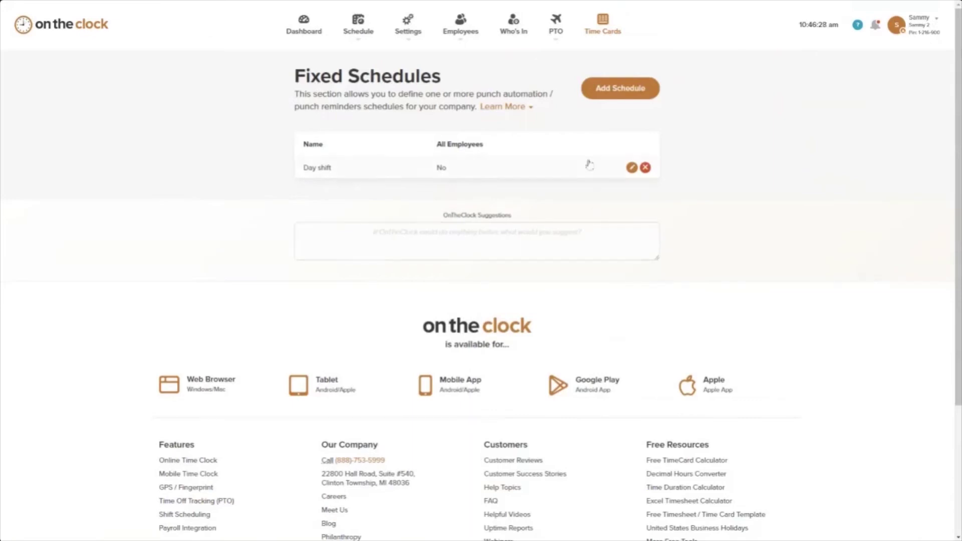
Add a new fixed schedule named 'Test employee 2' with one break.
left_click(621, 88)
left_click(285, 190)
type("Test employee ")
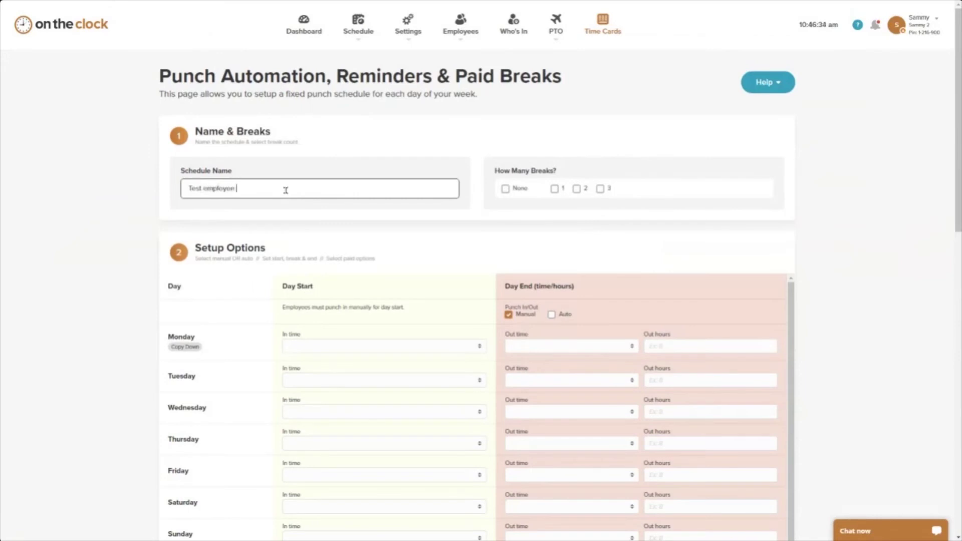
type("2")
left_click(555, 188)
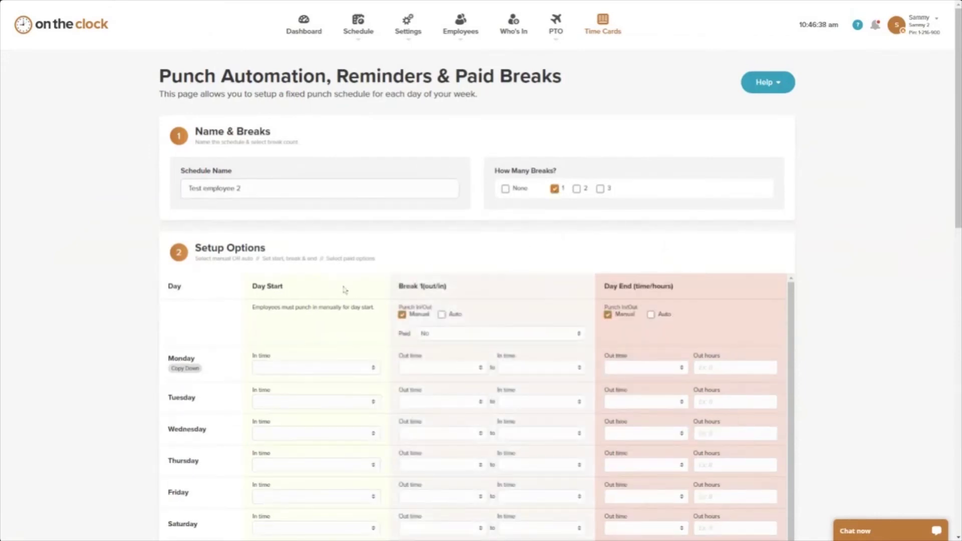
scroll(314, 269, "down", 1)
scroll(314, 269, "down", 3)
Set Monday to start 9:30 am, break 12:00–12:30 pm, and end 3:00 pm.
left_click(287, 267)
type("9:30")
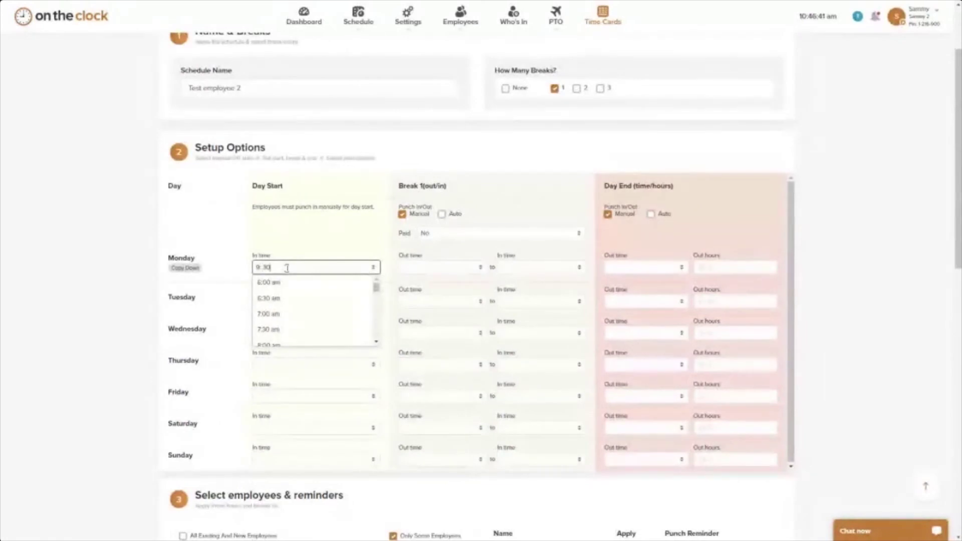
key("Return")
left_click(430, 267)
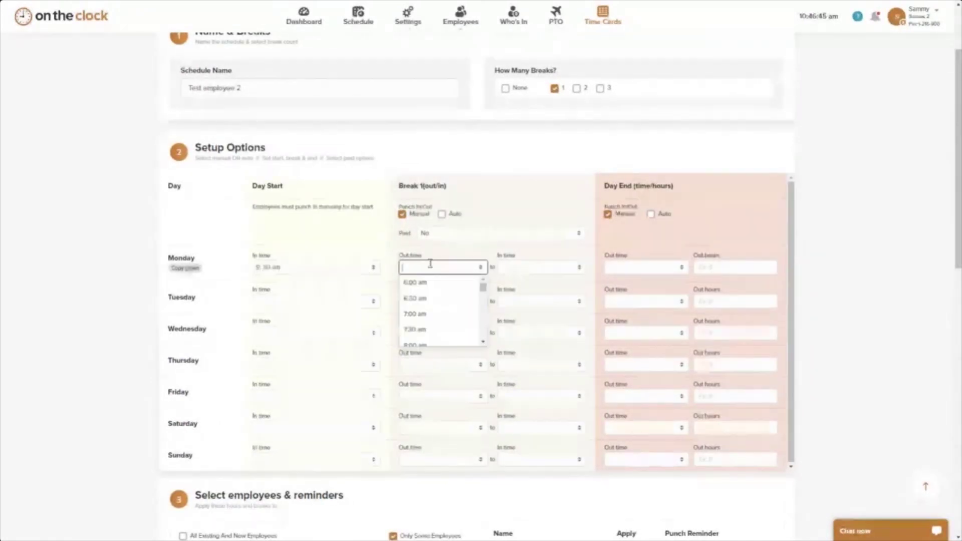
type("12:00")
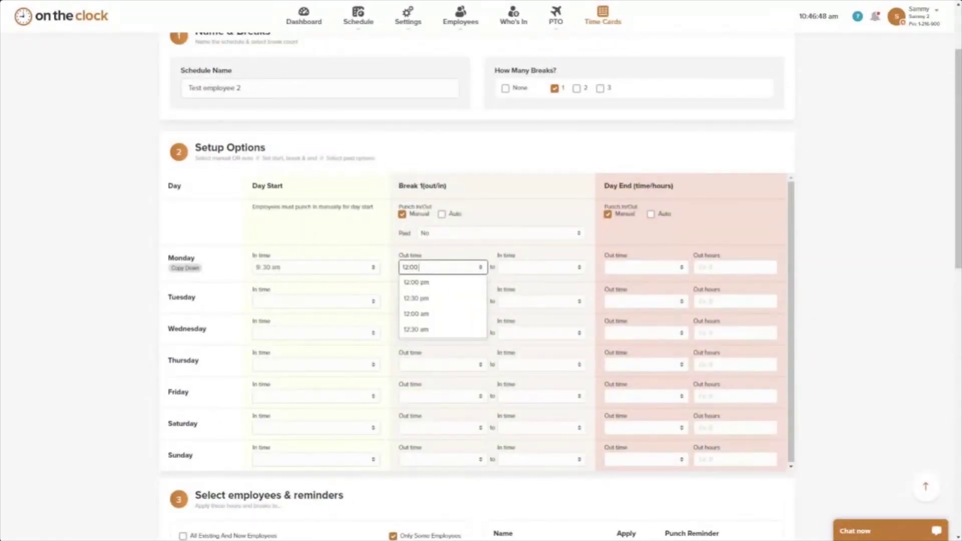
key("Tab")
type("12:30 pm")
key("Return")
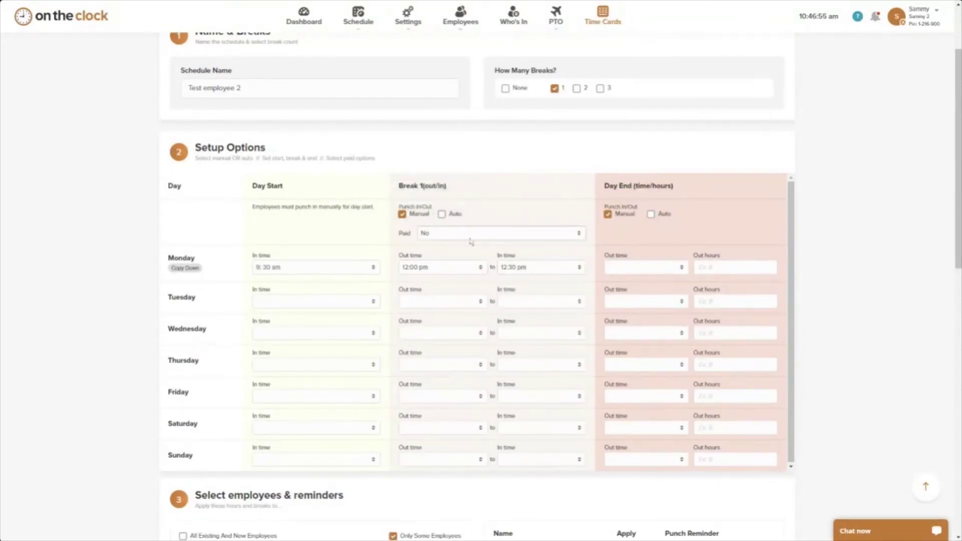
left_click(630, 266)
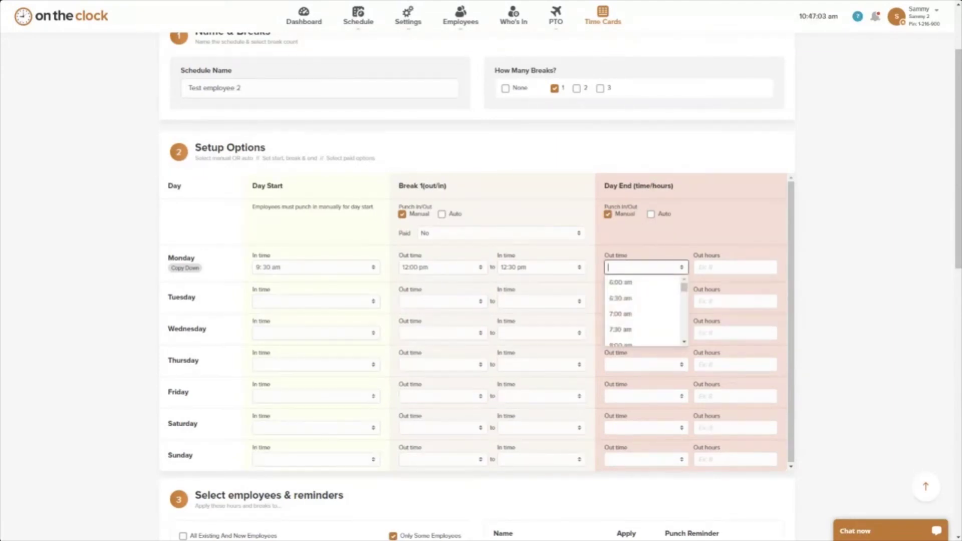
type("3")
Copy Monday's times to every day, then clear the Saturday and Sunday times.
left_click(185, 268)
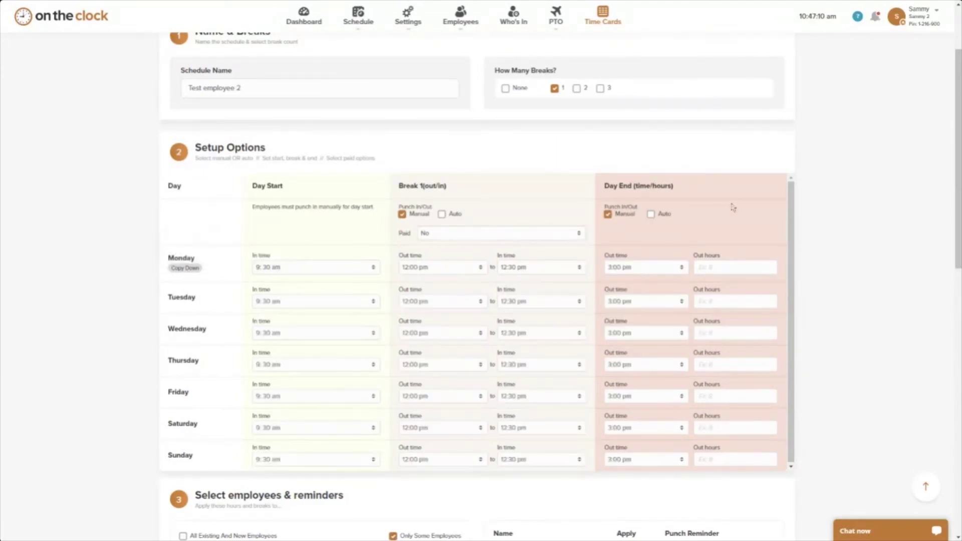
scroll(281, 301, "down", 4)
left_click_drag(283, 226, 214, 224)
key("BackSpace")
key("Tab")
key("BackSpace")
key("Tab")
key("BackSpace")
key("Tab")
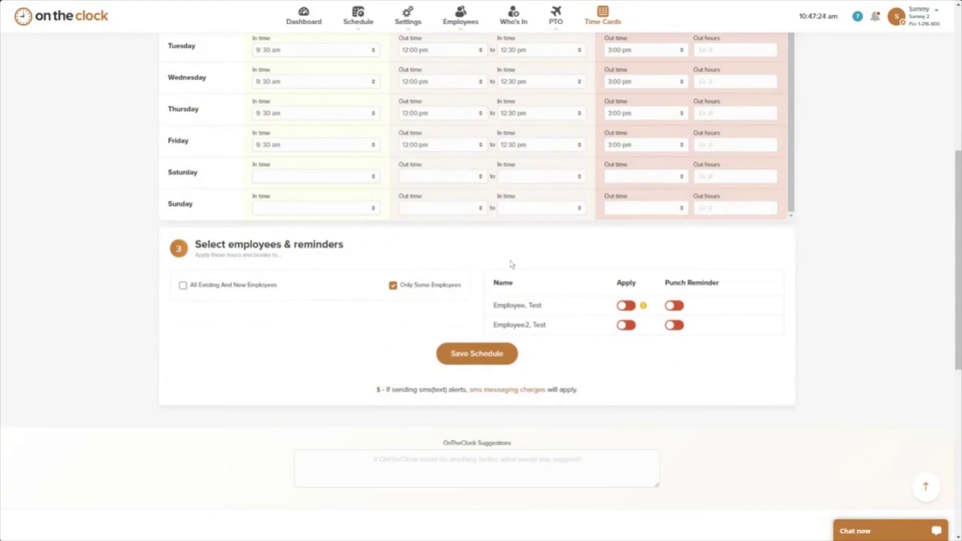
Apply Test employee 2 with punch reminders to the second test employee and save it.
scroll(556, 268, "down", 1)
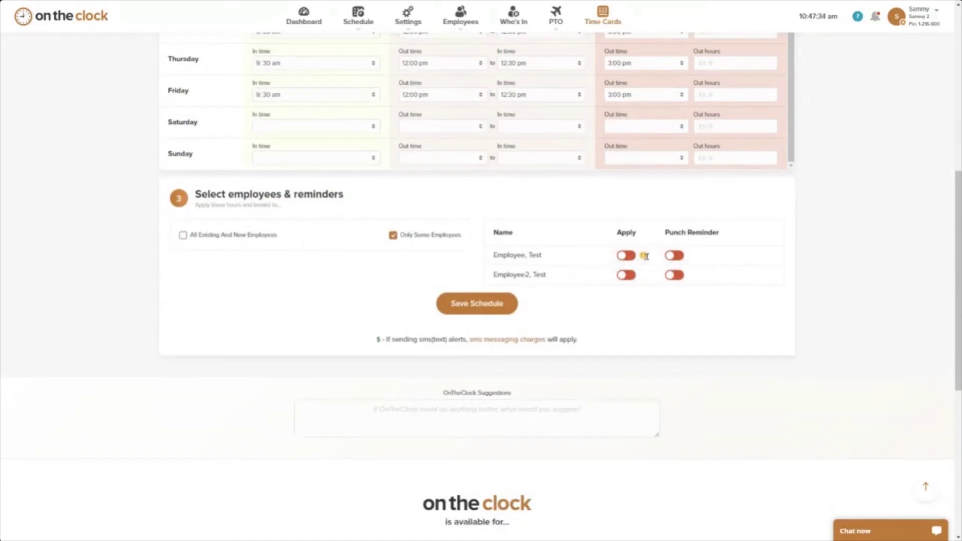
left_click(674, 274)
scroll(347, 381, "up", 5)
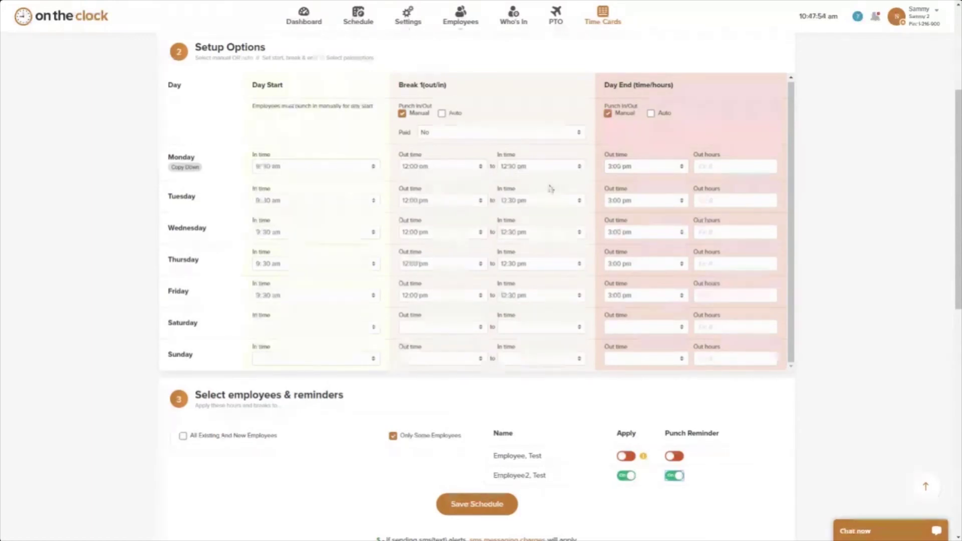
scroll(525, 169, "down", 3)
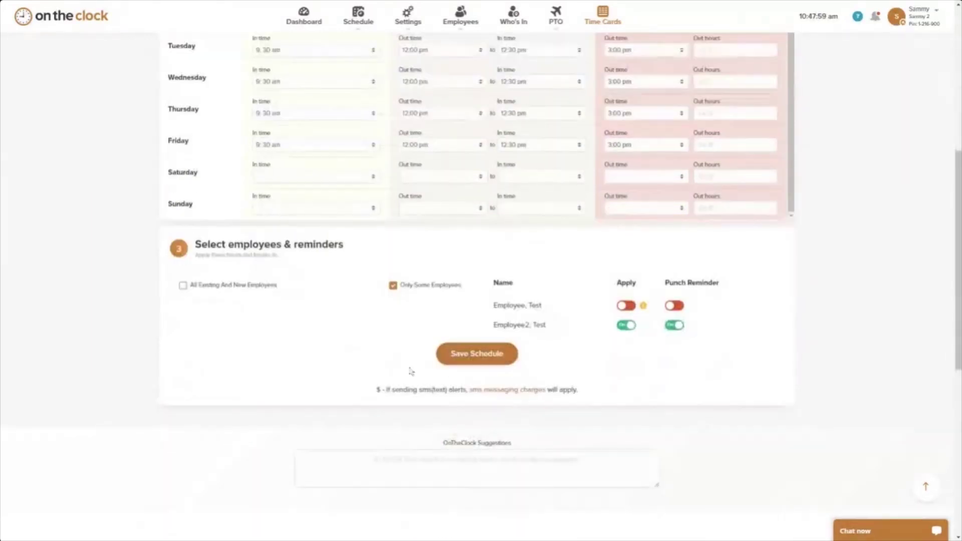
left_click(476, 354)
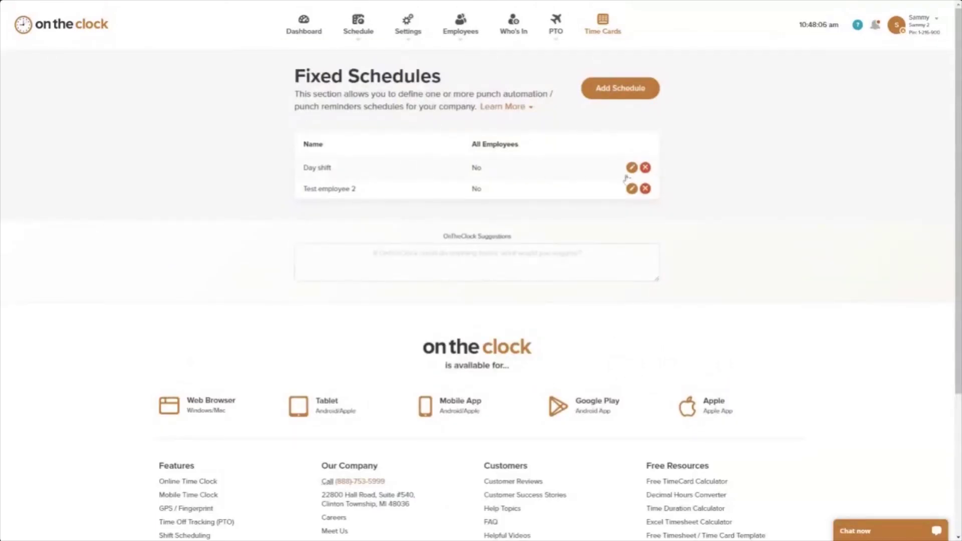
Reopen the Day shift schedule and review its three breaks and 08:00 AM–05:00 PM weekdays.
mouse_move(368, 42)
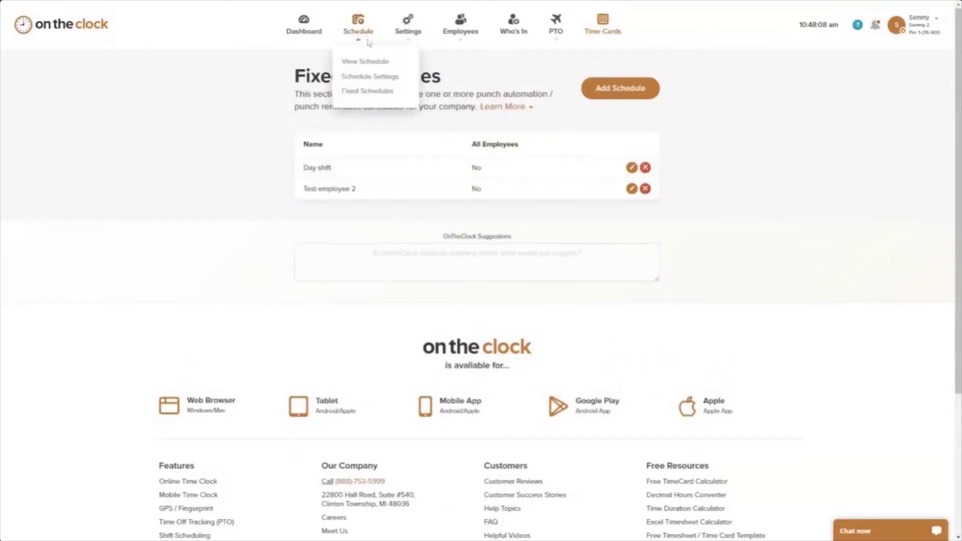
left_click(372, 92)
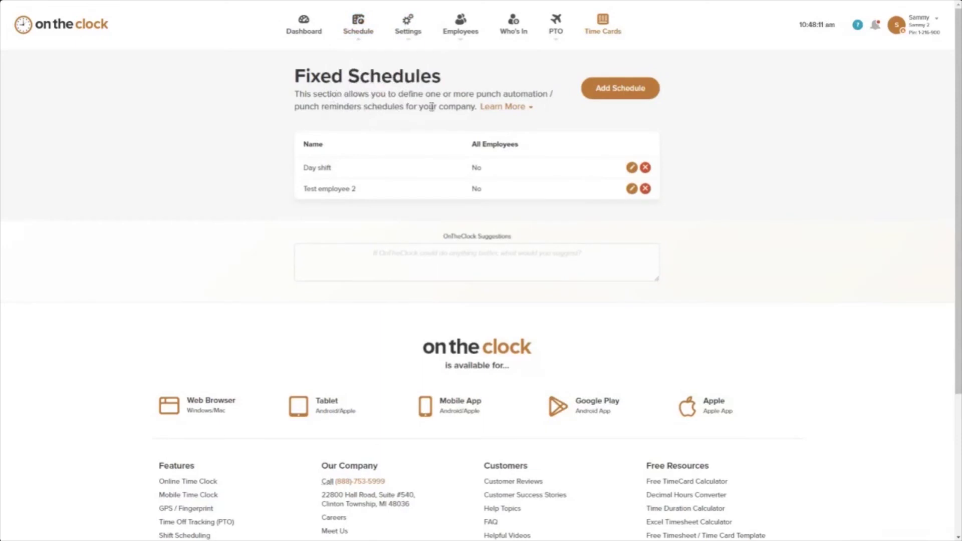
left_click(631, 168)
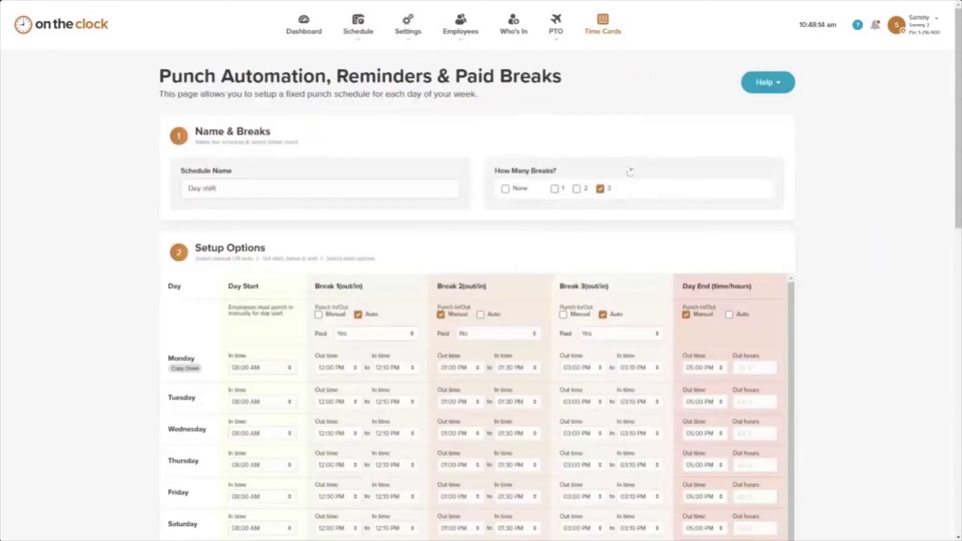
scroll(631, 170, "down", 2)
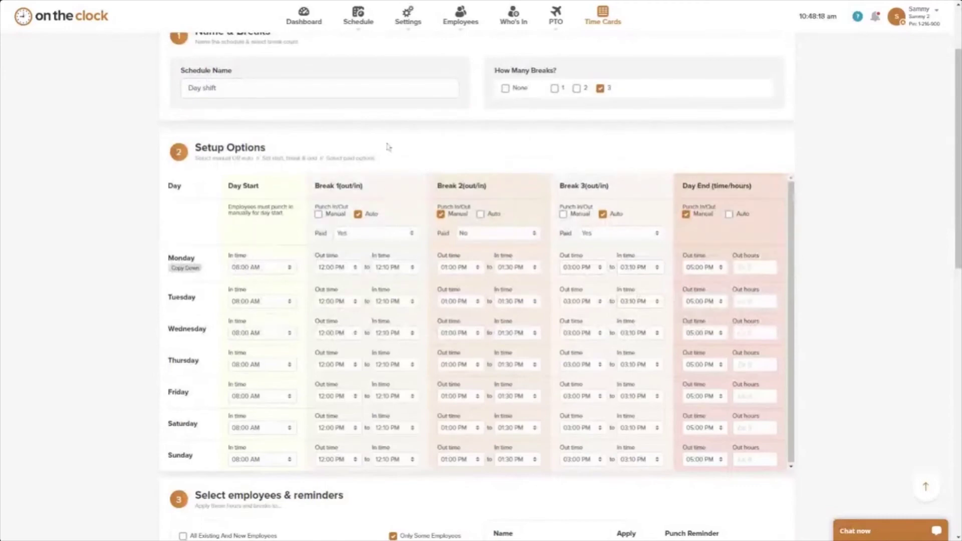
scroll(387, 147, "down", 1)
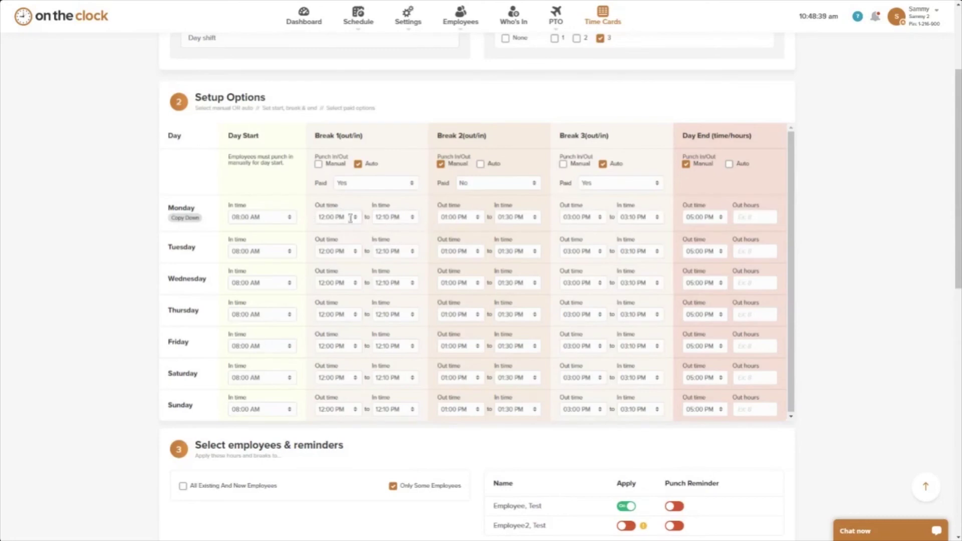
scroll(353, 221, "up", 3)
mouse_move(407, 41)
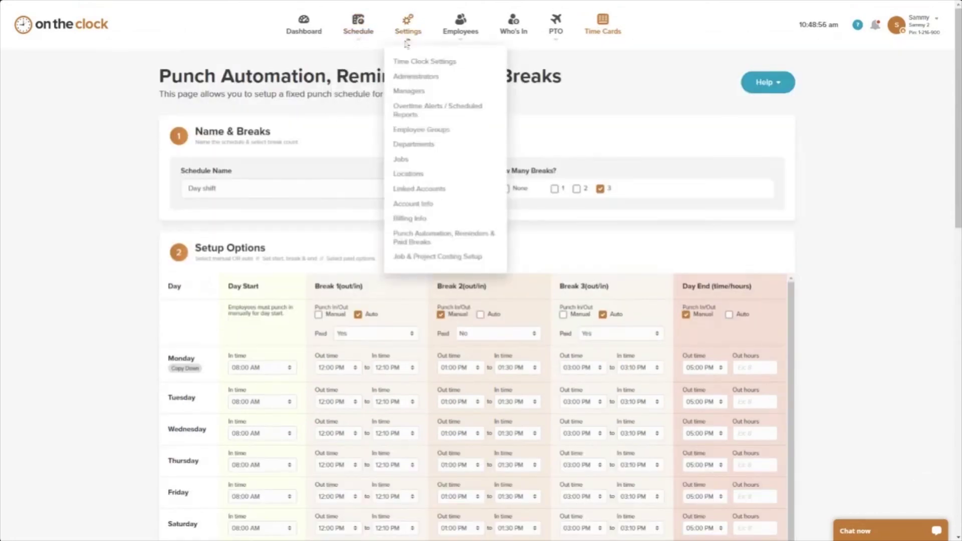
In Time Clock Settings' Advanced Settings, make the Paid Break and Unpaid Break timecard columns visible.
left_click(424, 62)
left_click(421, 112)
scroll(283, 145, "down", 1)
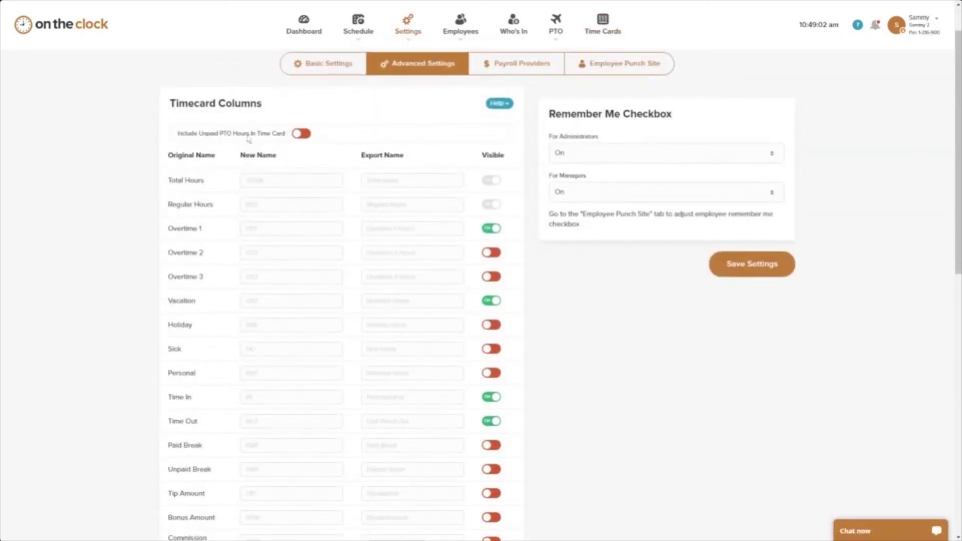
scroll(228, 195, "down", 2)
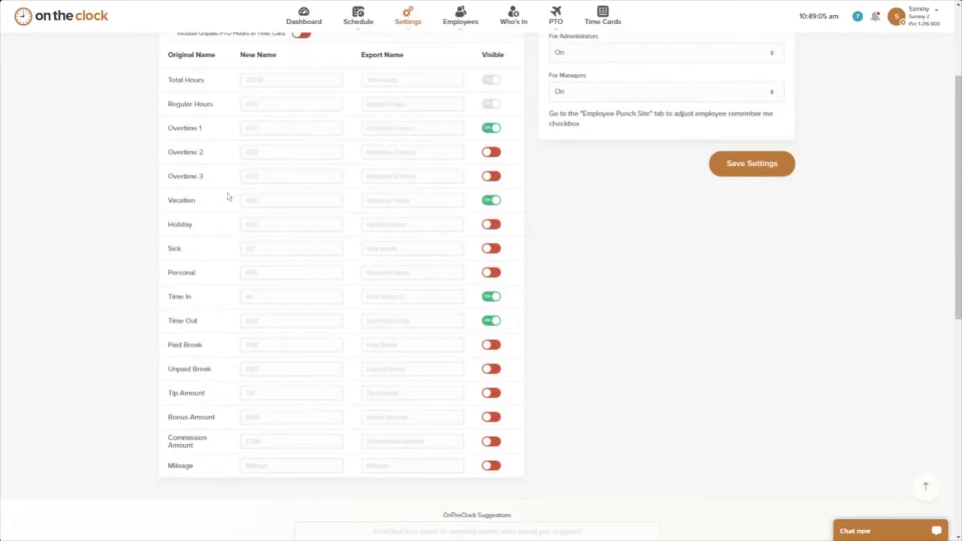
scroll(228, 196, "down", 1)
scroll(236, 269, "down", 1)
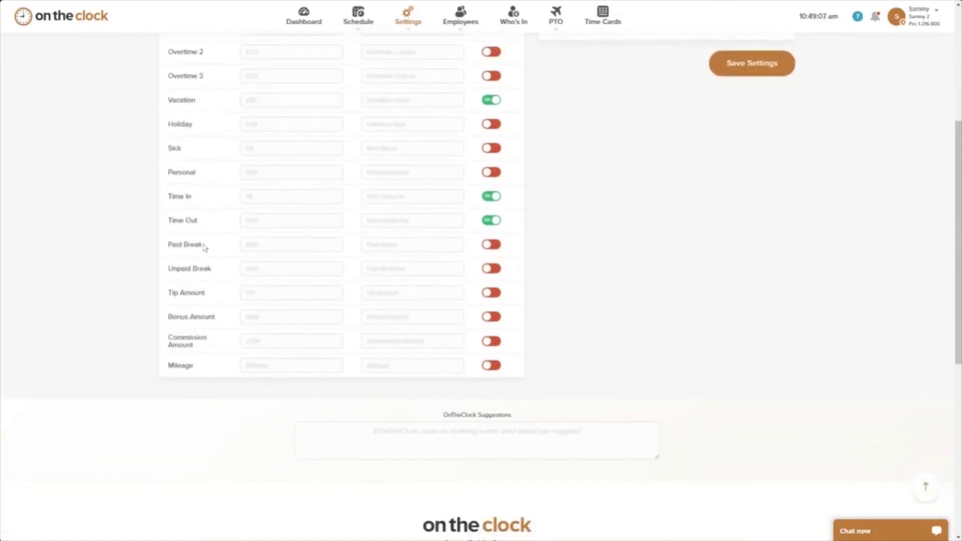
left_click(489, 248)
left_click(492, 269)
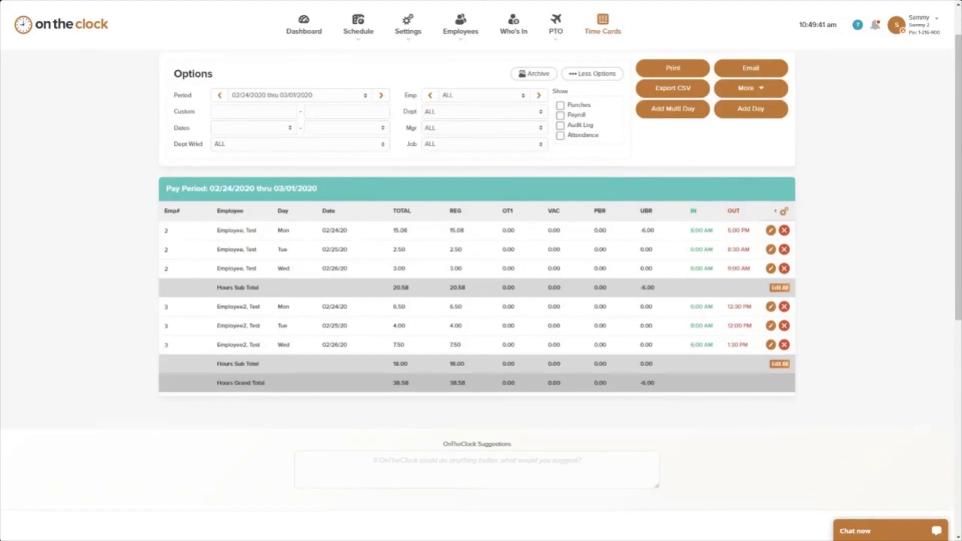
Return to the Fixed Schedules list and open the Day shift schedule again.
scroll(131, 281, "up", 1)
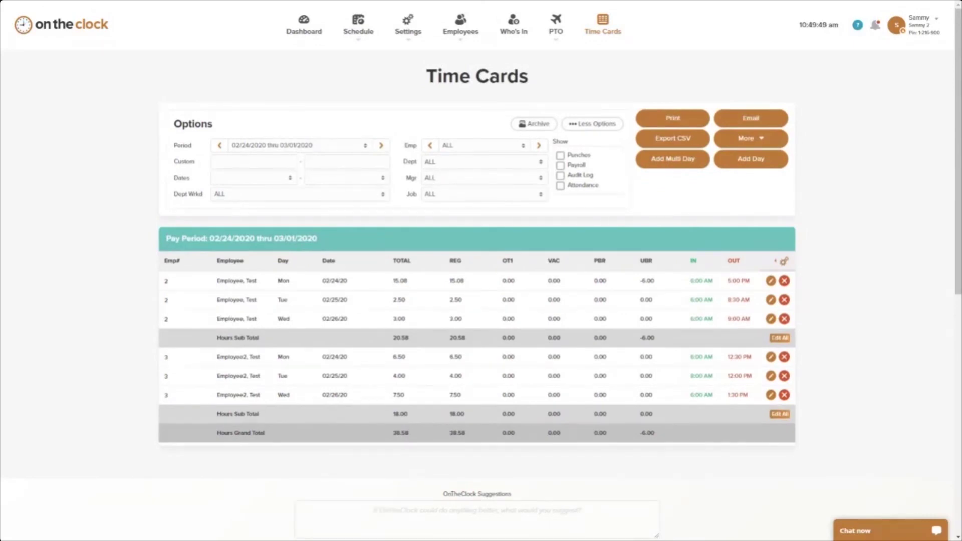
left_click(408, 25)
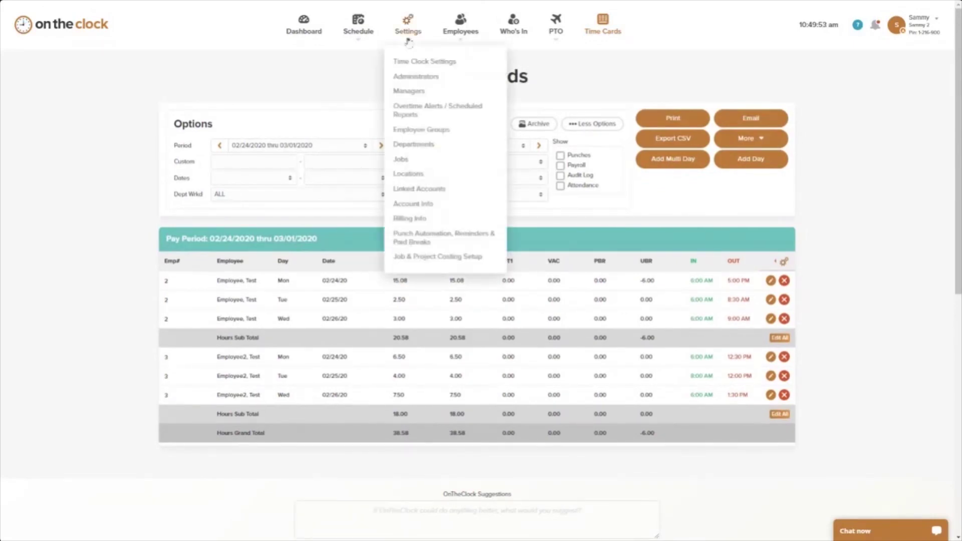
left_click(421, 243)
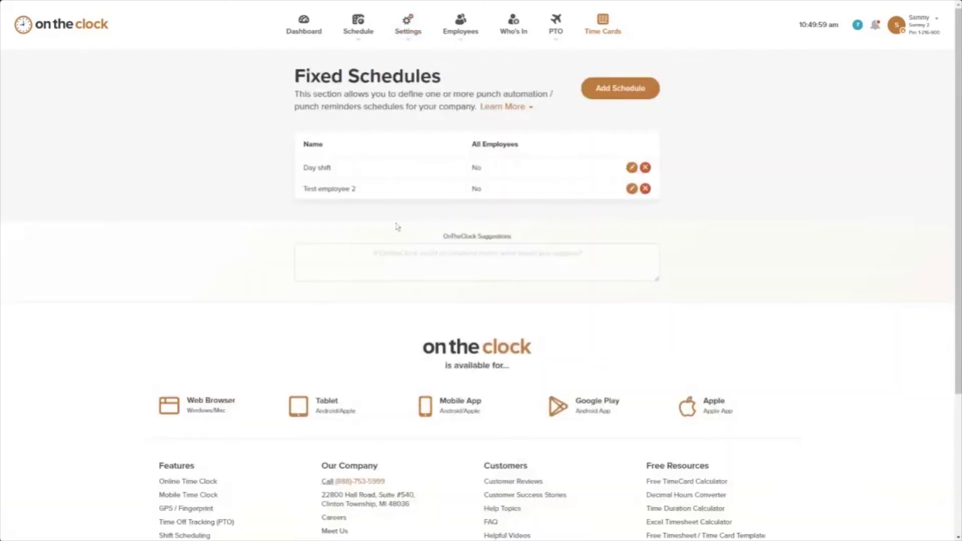
left_click(620, 88)
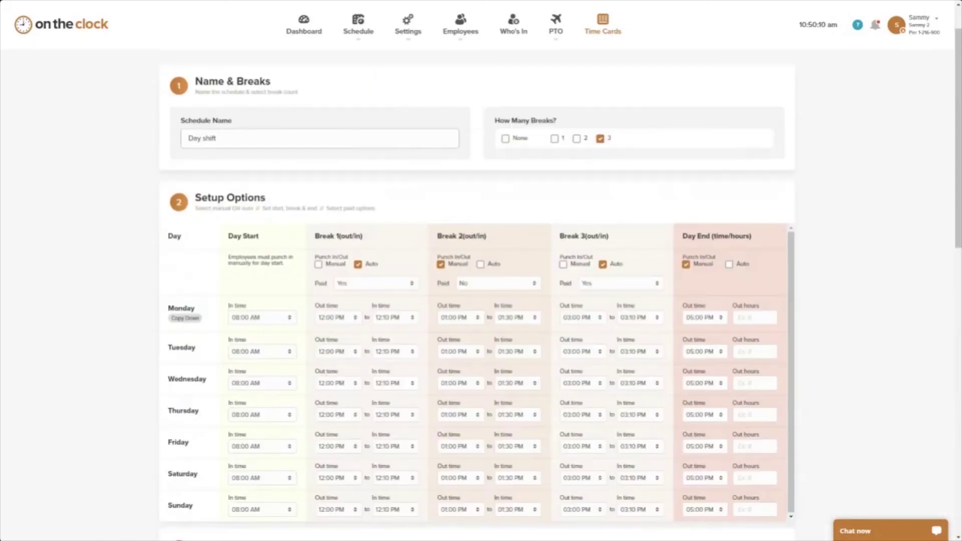